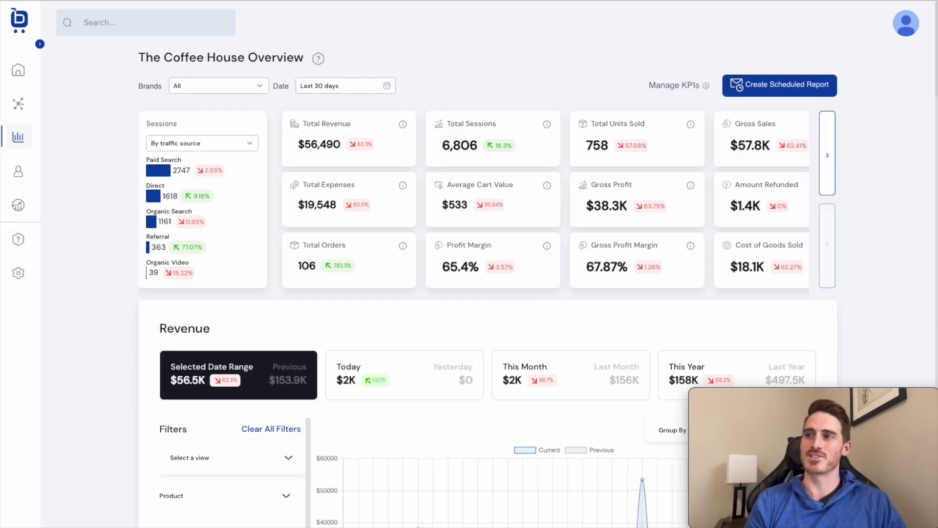
Dismiss the Manage KPIs settings unchanged and go to the content creation templates.
click(663, 86)
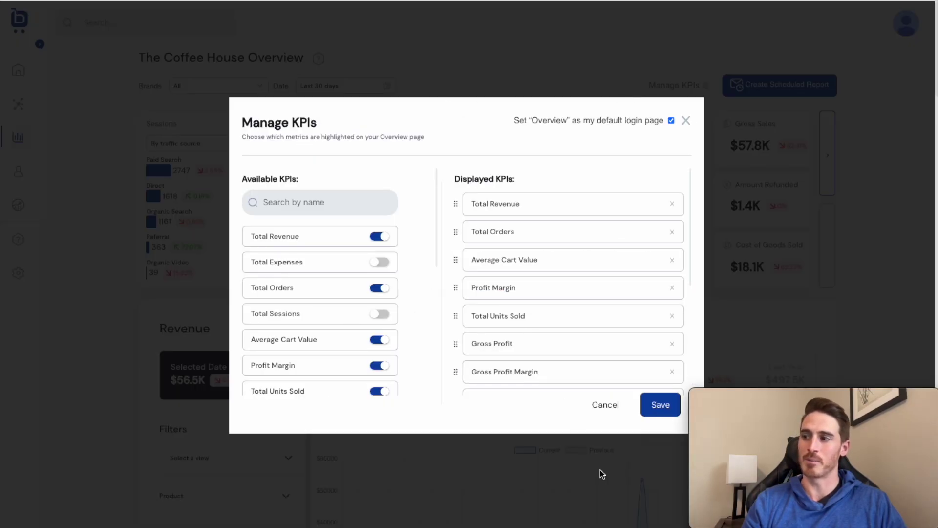
click(607, 406)
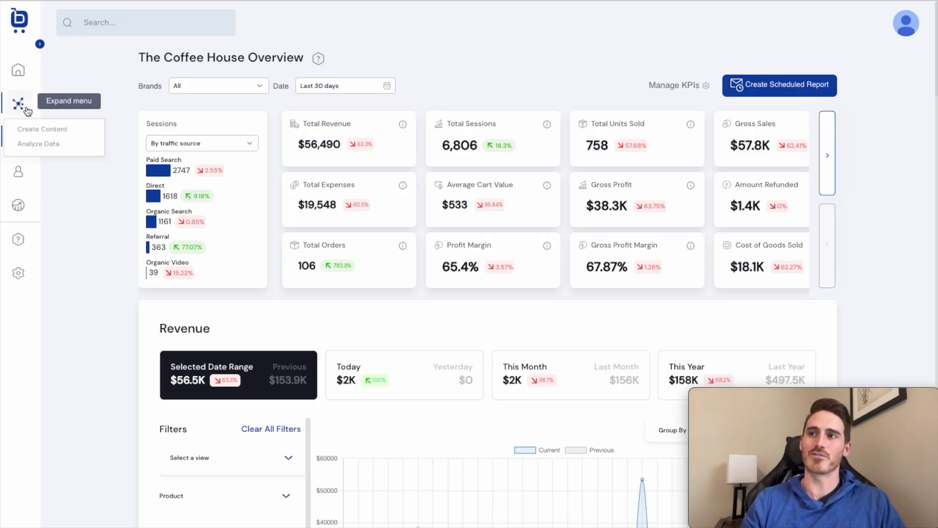
click(34, 130)
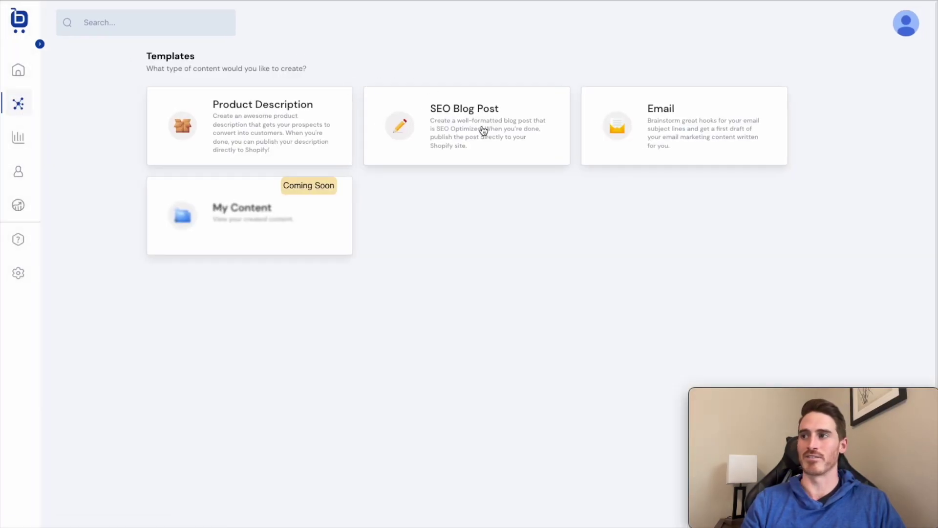
Start an SEO blog post on 'How Artificial Intelligence is Changing E-Commerce', keyword Artificial Intelligence, 500 words, witty, and generate it.
click(472, 137)
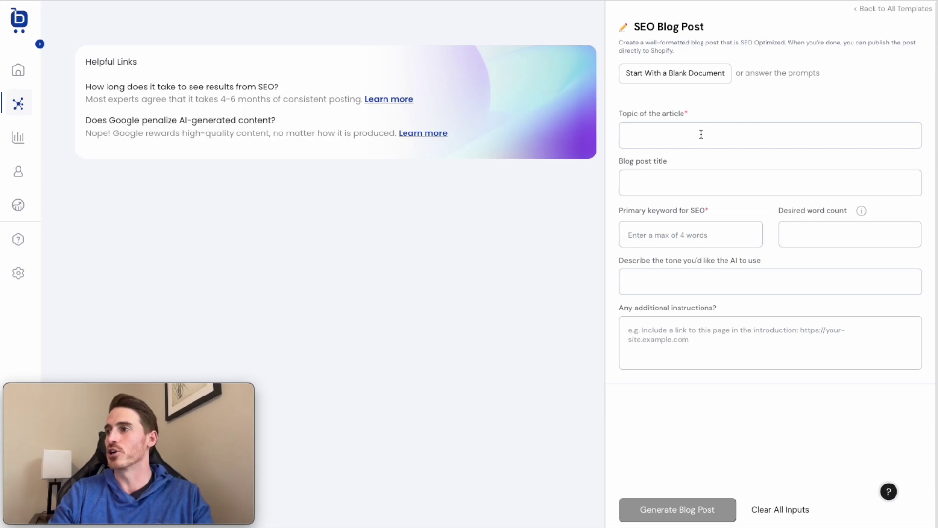
click(685, 137)
text(How)
key(Down)
key(Down)
key(Down)
key(Return)
key(Tab)
text(How Arti)
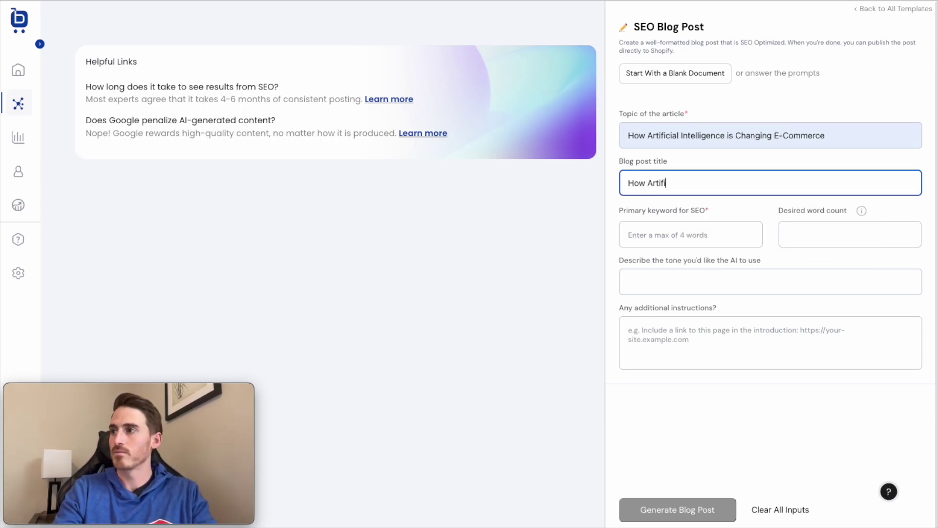
text(ficial Intelligence is Changing E-CommerceArtificial Intelligence1500Witty)
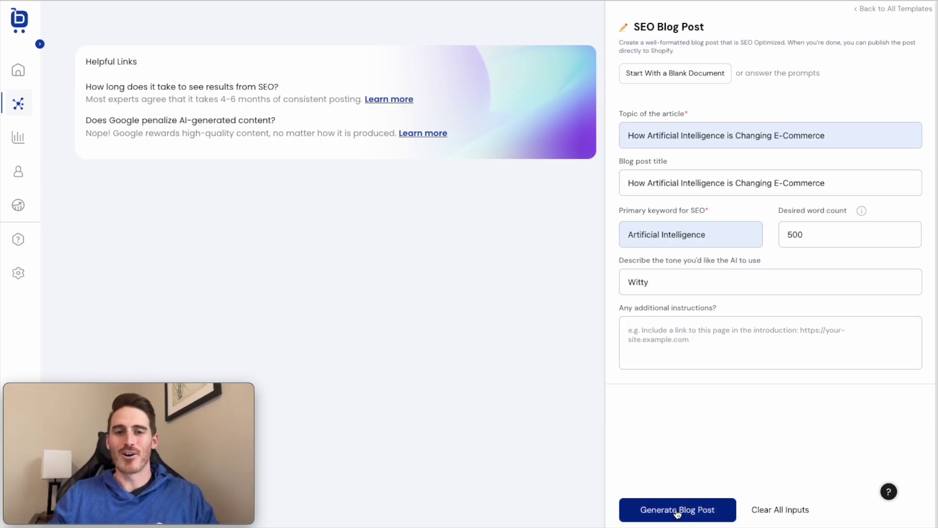
click(676, 509)
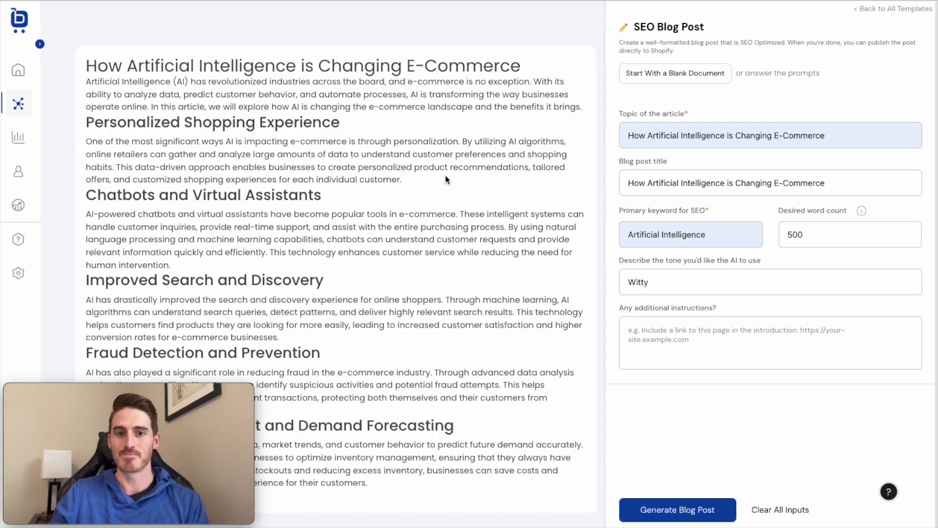
scroll(445, 176, down, 1)
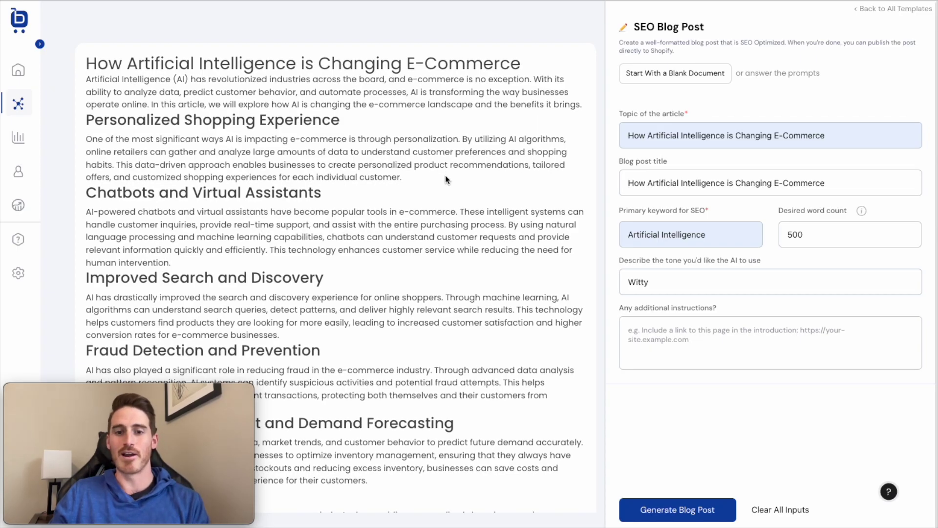
scroll(445, 179, down, 1)
scroll(446, 179, down, 4)
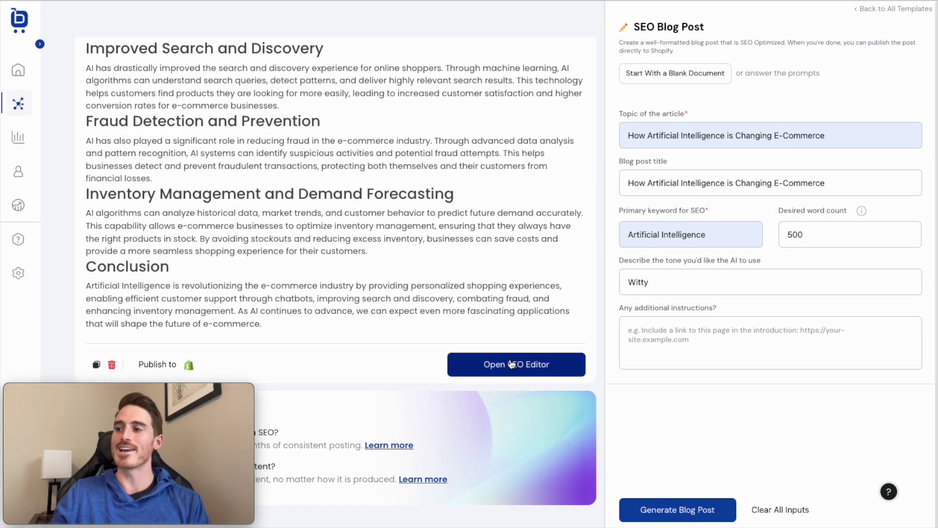
Bring the generated AI-in-e-commerce article into the SEO editor.
click(484, 369)
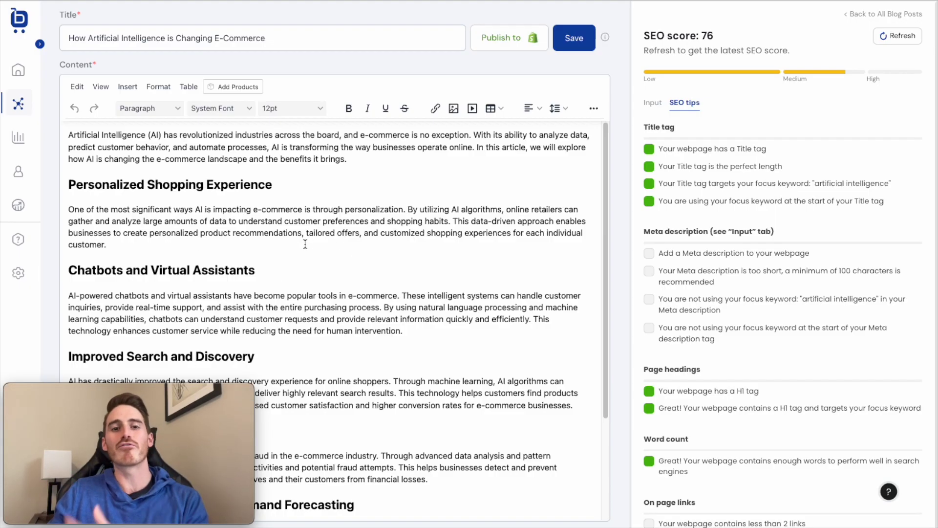
Refresh the article's SEO score, which reads 76 with meta description missing.
click(887, 38)
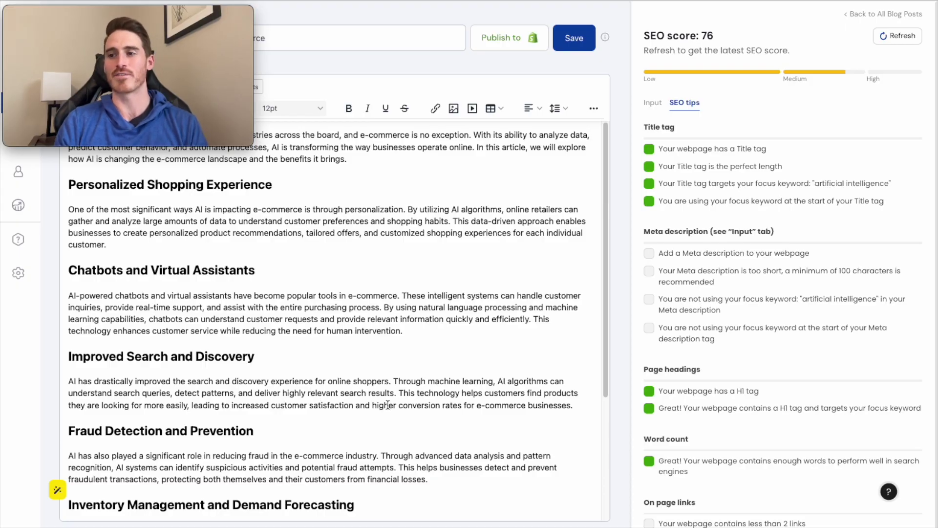
scroll(388, 404, down, 1)
scroll(388, 404, down, 3)
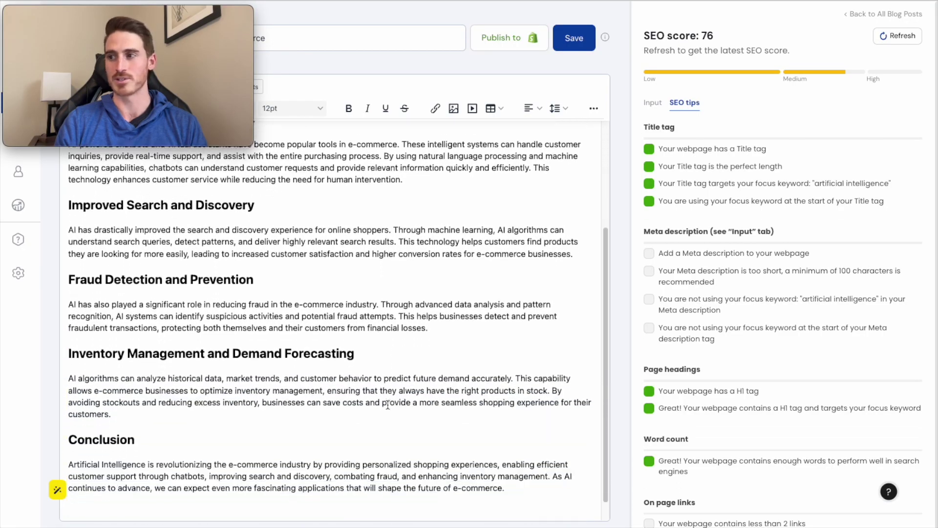
scroll(388, 405, down, 1)
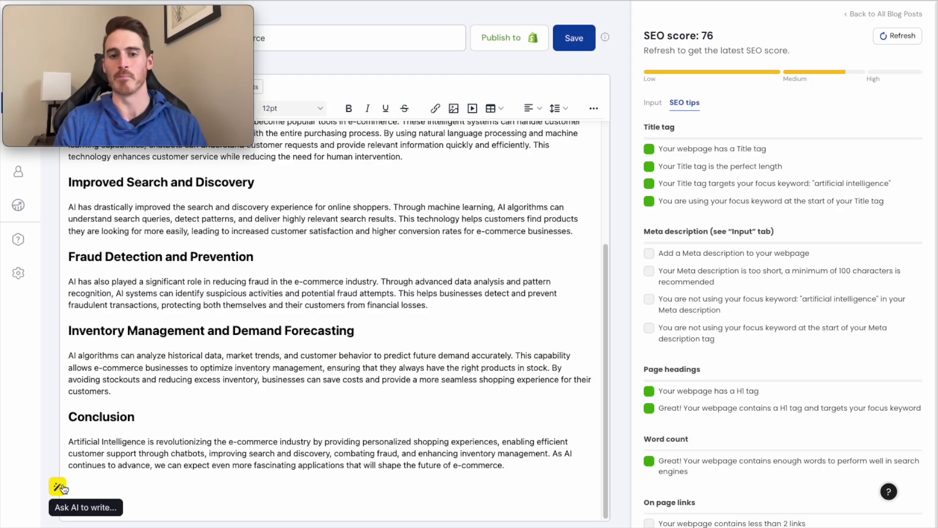
Have the AI write a 50-word conclusion and insert it after the existing Conclusion text.
click(59, 487)
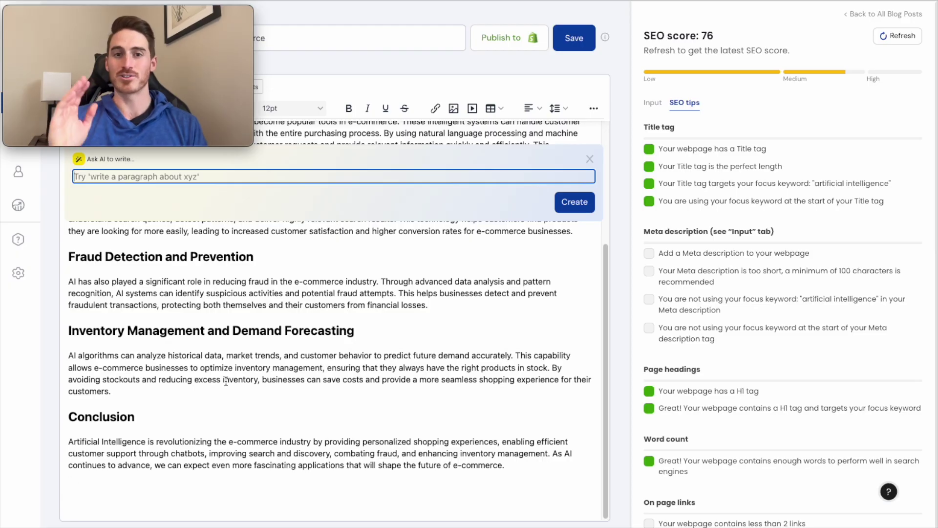
click(161, 178)
click(167, 218)
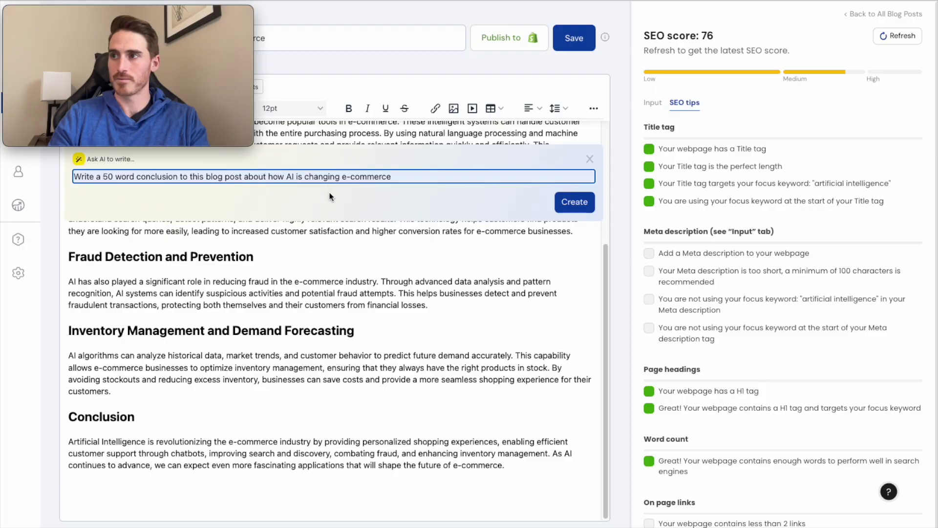
click(579, 202)
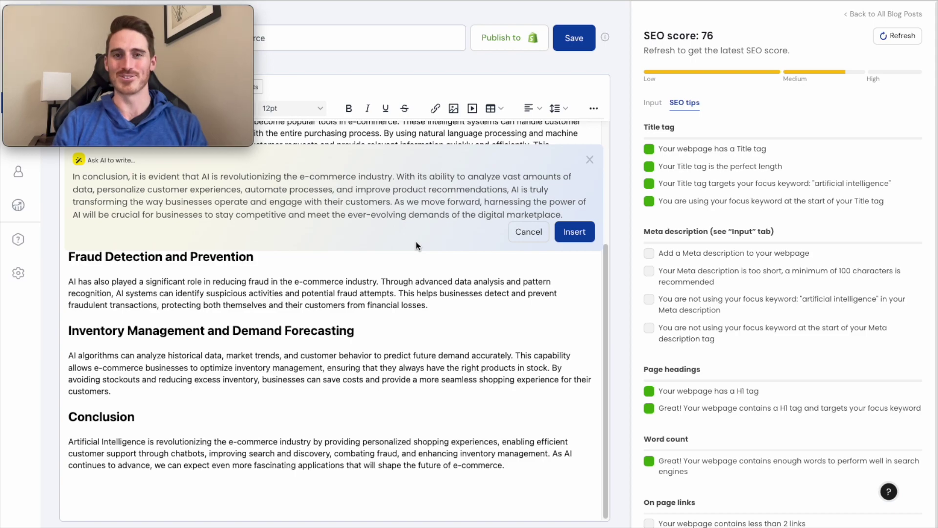
click(574, 232)
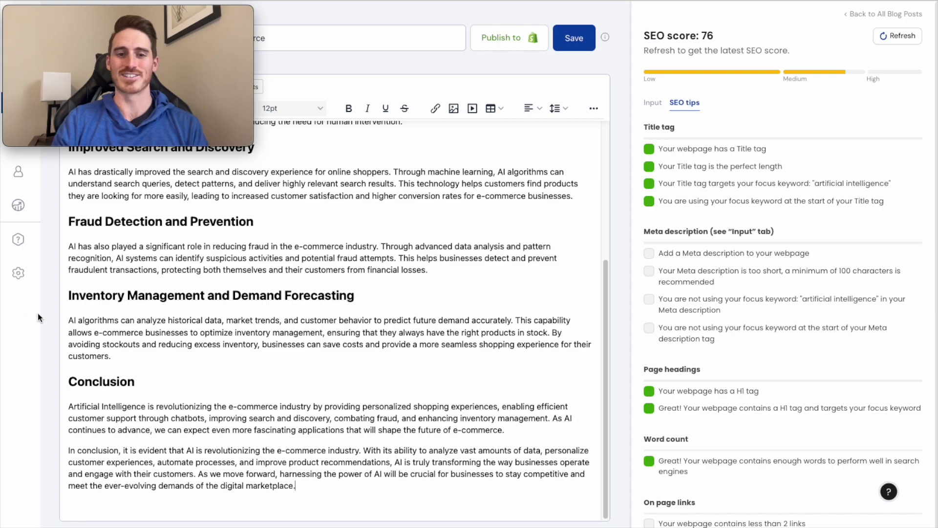
drag(204, 16, 878, 19)
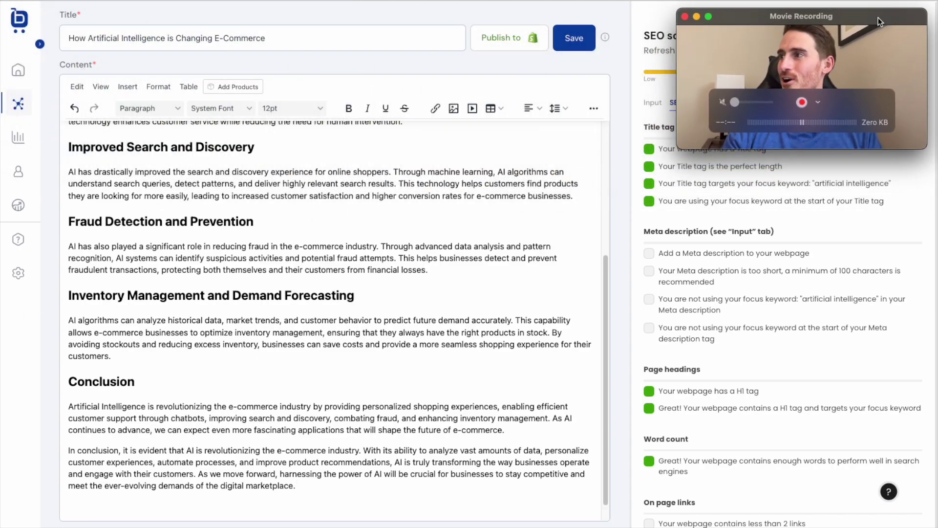
Search 'snow' and add the Hydrogen, Liquid and Oxygen Collection snowboards to the post.
click(228, 87)
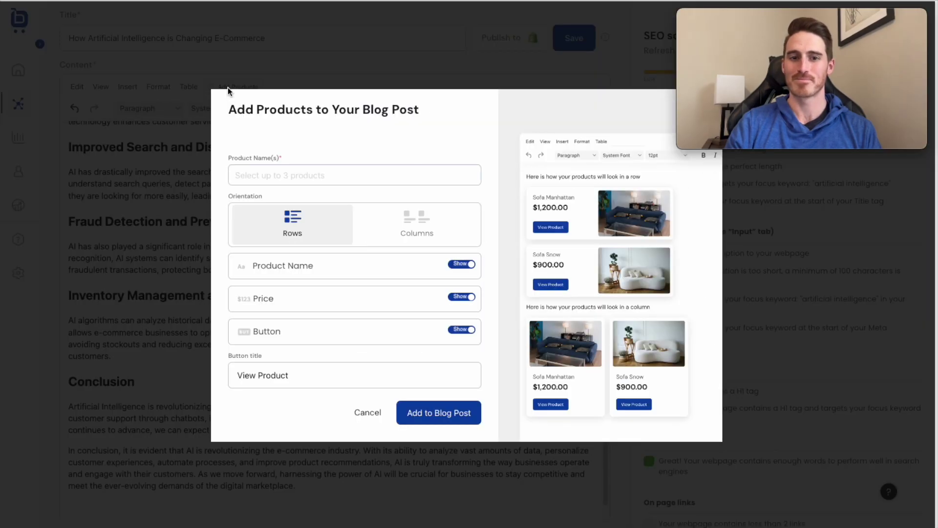
click(311, 177)
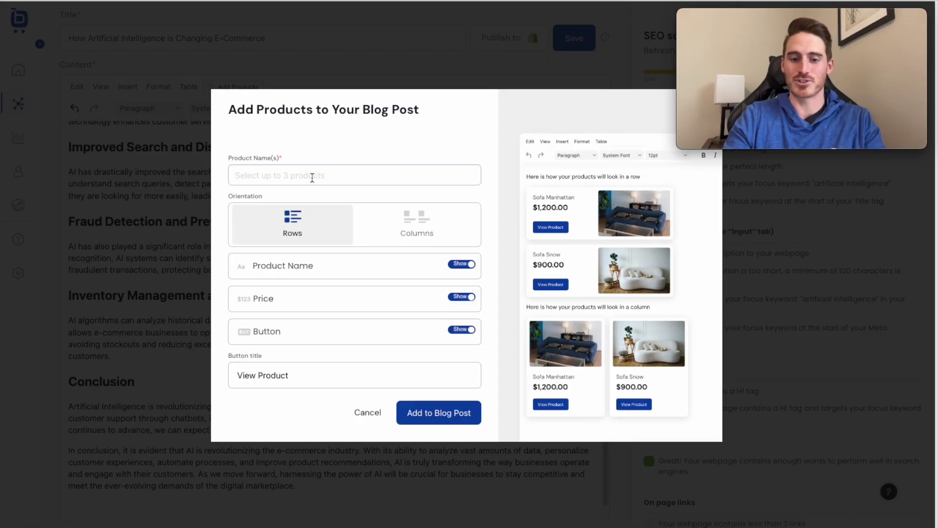
text(snow)
click(318, 234)
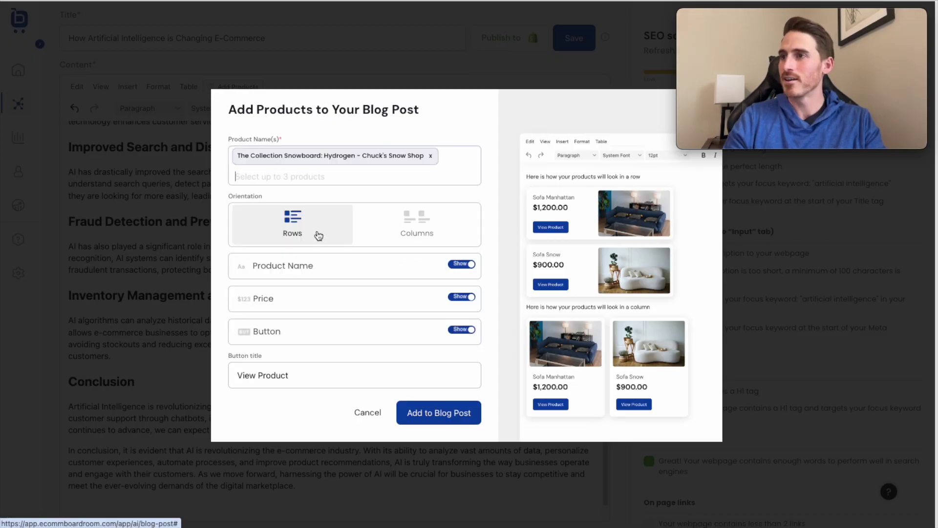
text(snow)
click(352, 253)
text(snow)
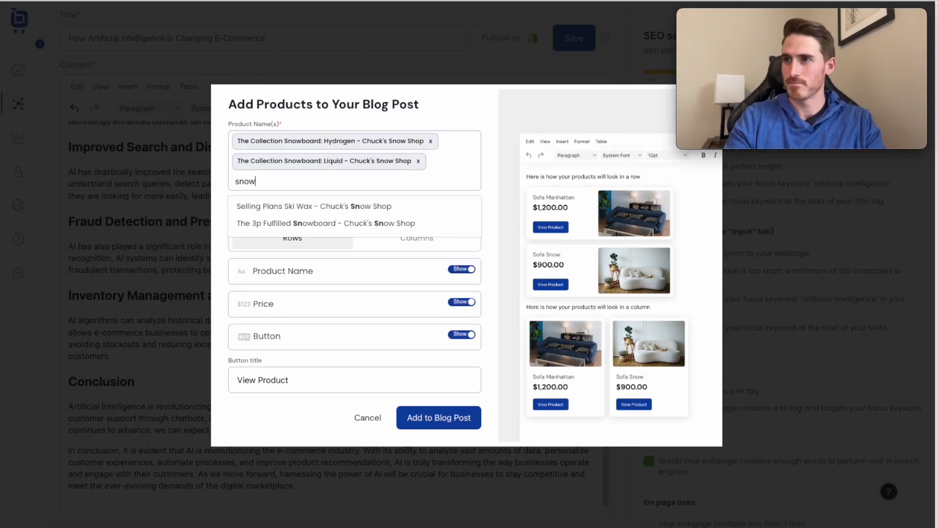
click(352, 252)
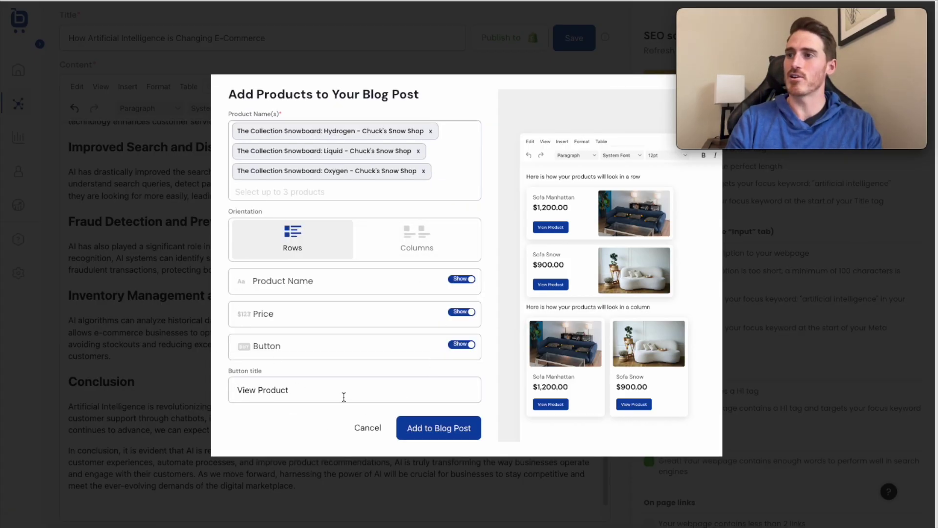
click(429, 434)
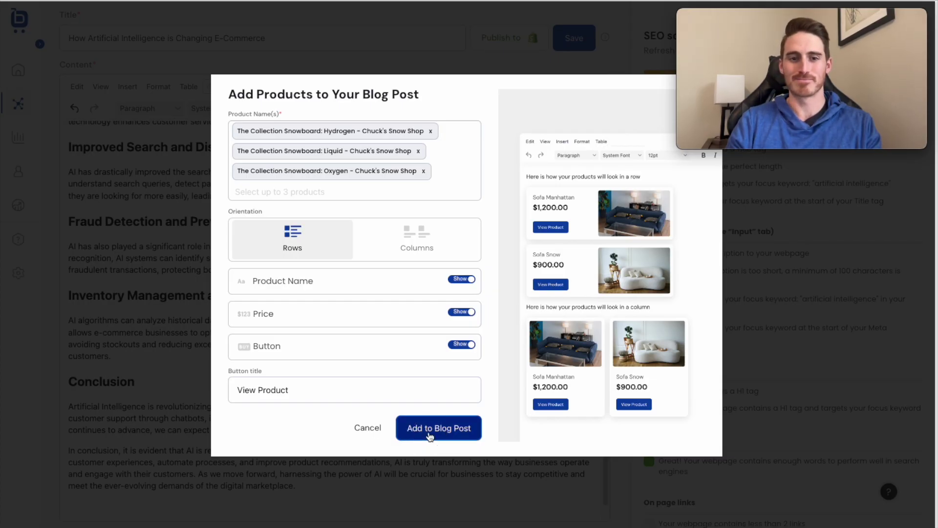